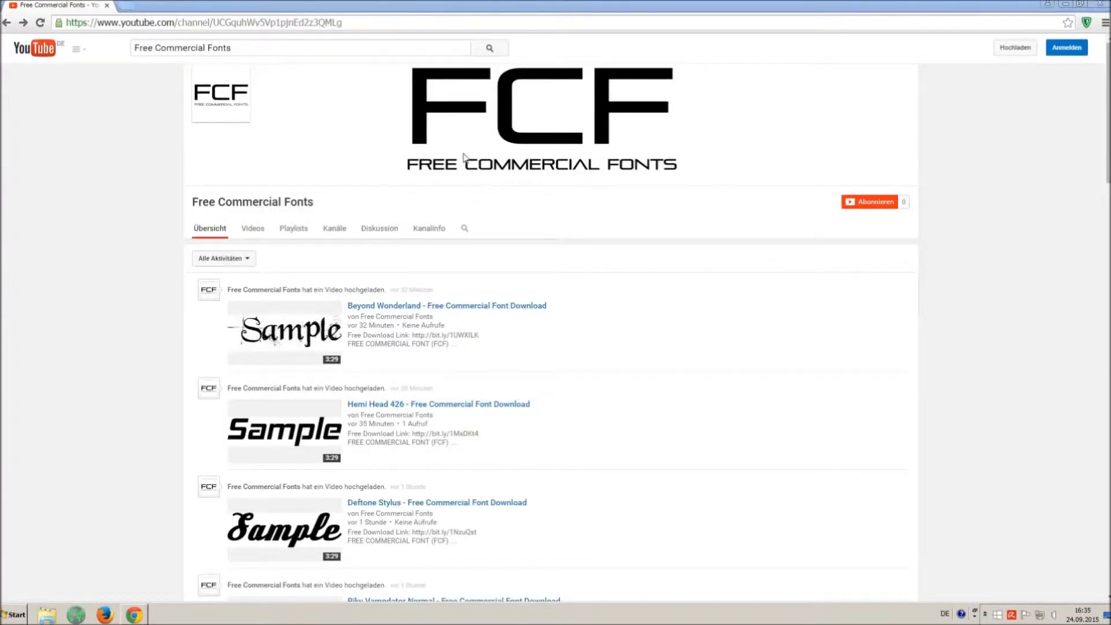
Step: Scroll the Free Commercial Fonts channel feed and open the Riky Vampdator Normal video
drag(303, 49, 133, 41)
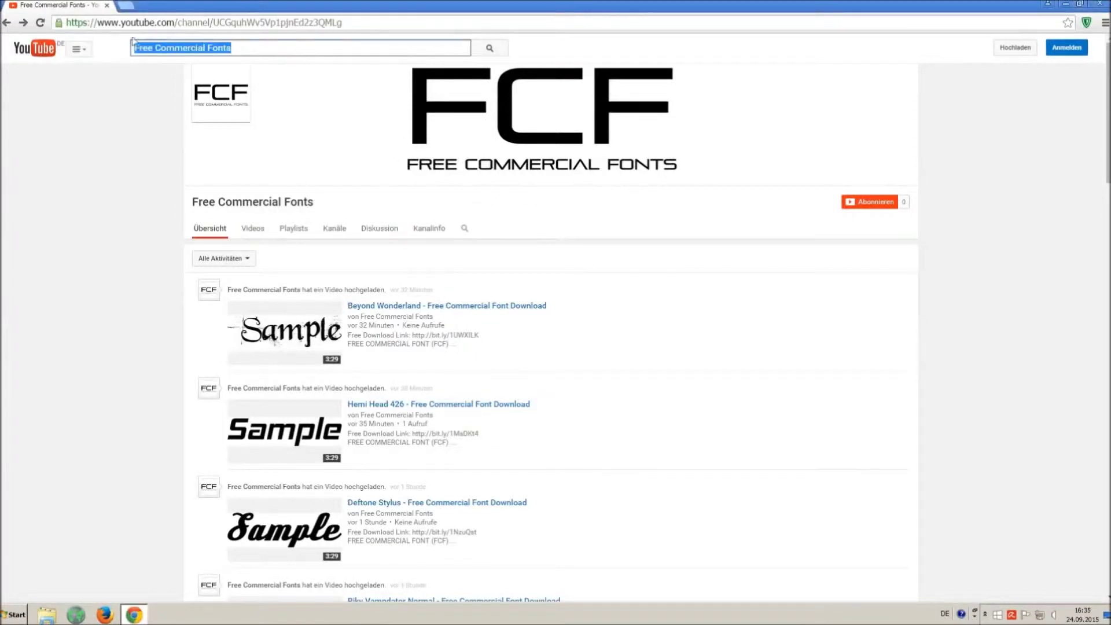
click(281, 48)
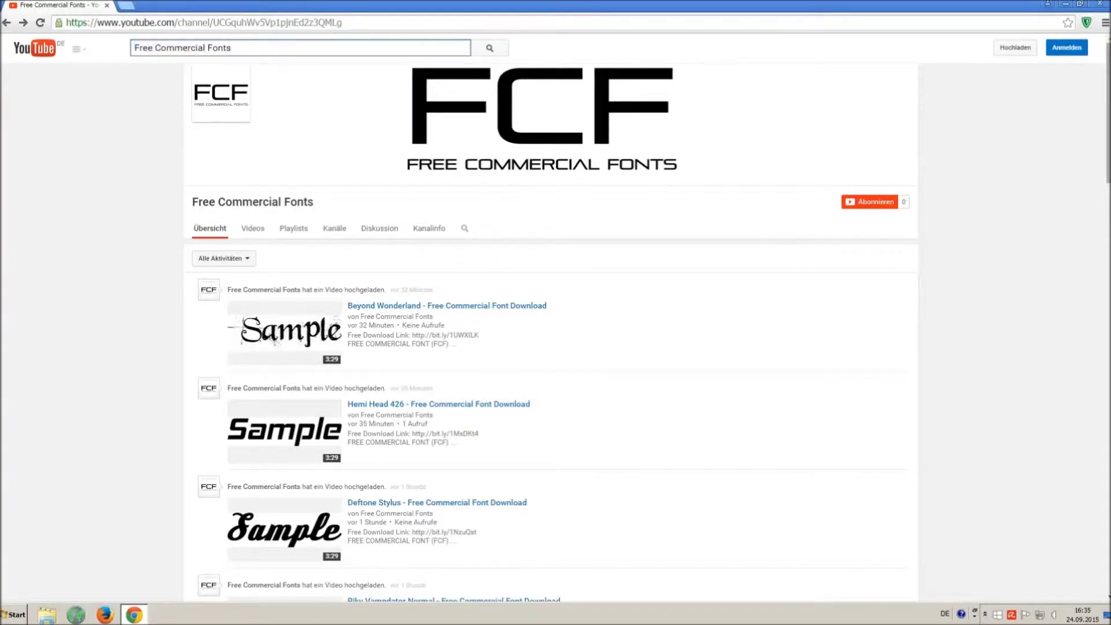
scroll(772, 268, down, 2)
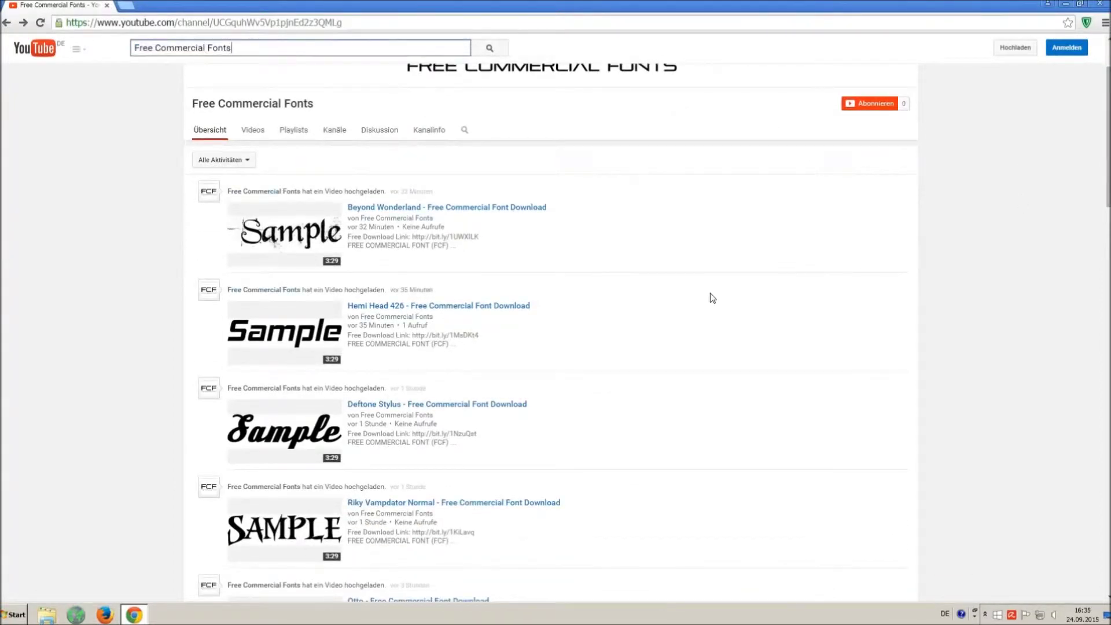
scroll(710, 293, down, 1)
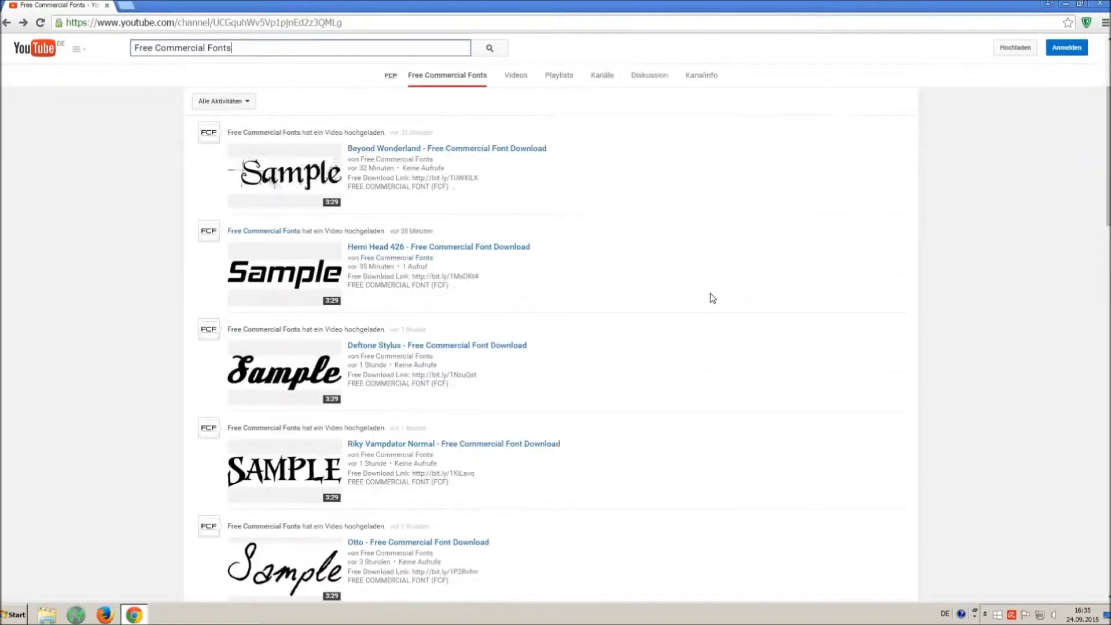
click(385, 447)
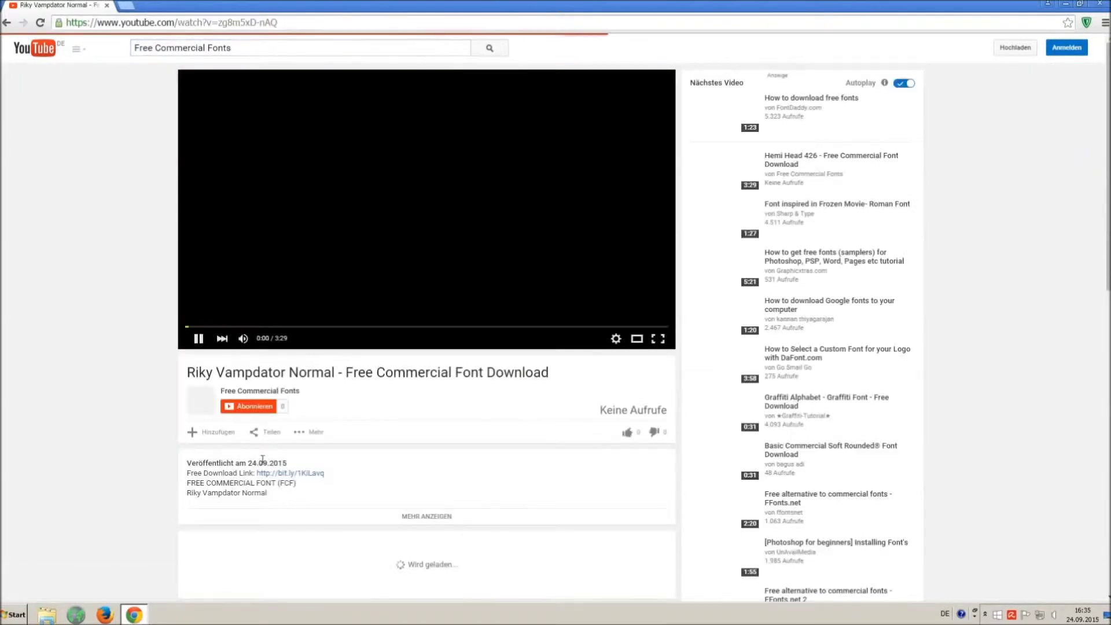
Step: Pause the video and expand its description to reach the license note and free download link
click(195, 338)
click(419, 518)
scroll(384, 496, down, 2)
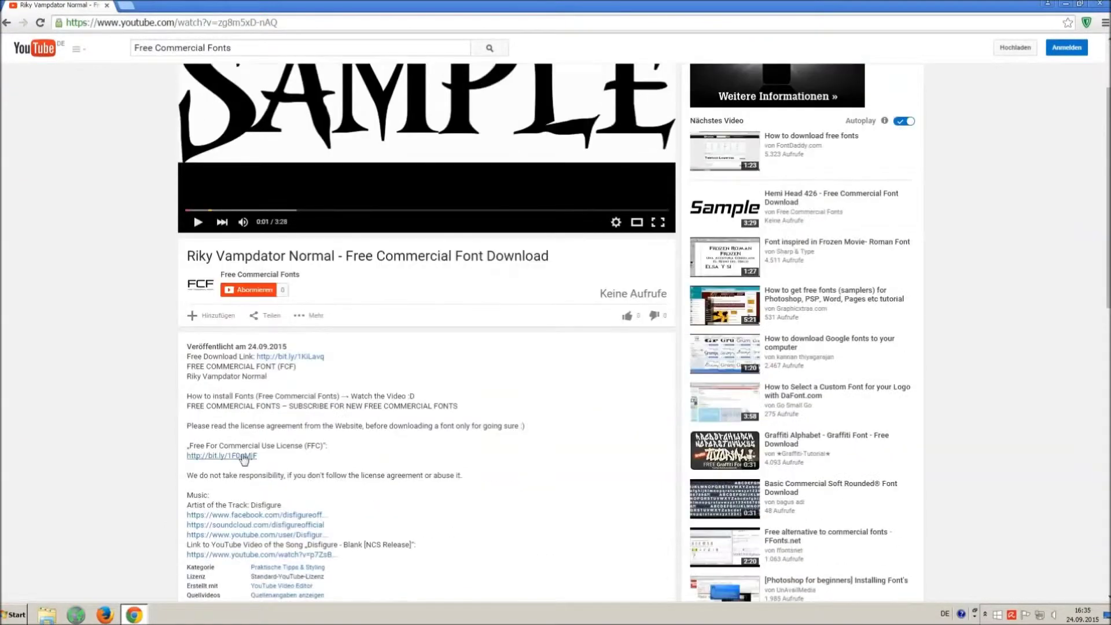
drag(188, 428, 271, 453)
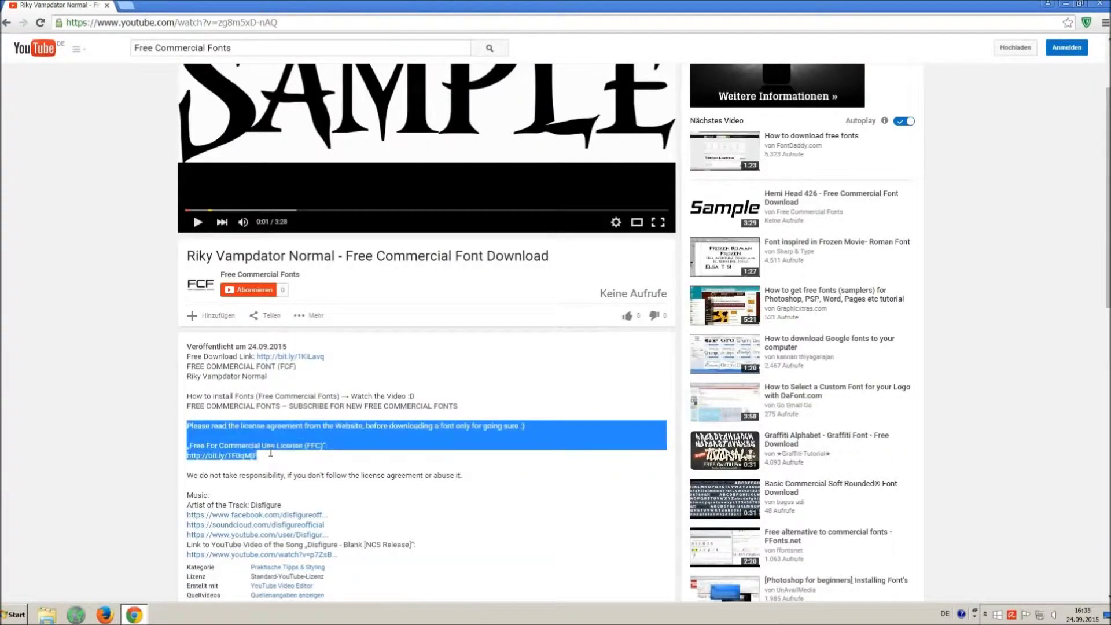
click(321, 469)
scroll(322, 458, up, 2)
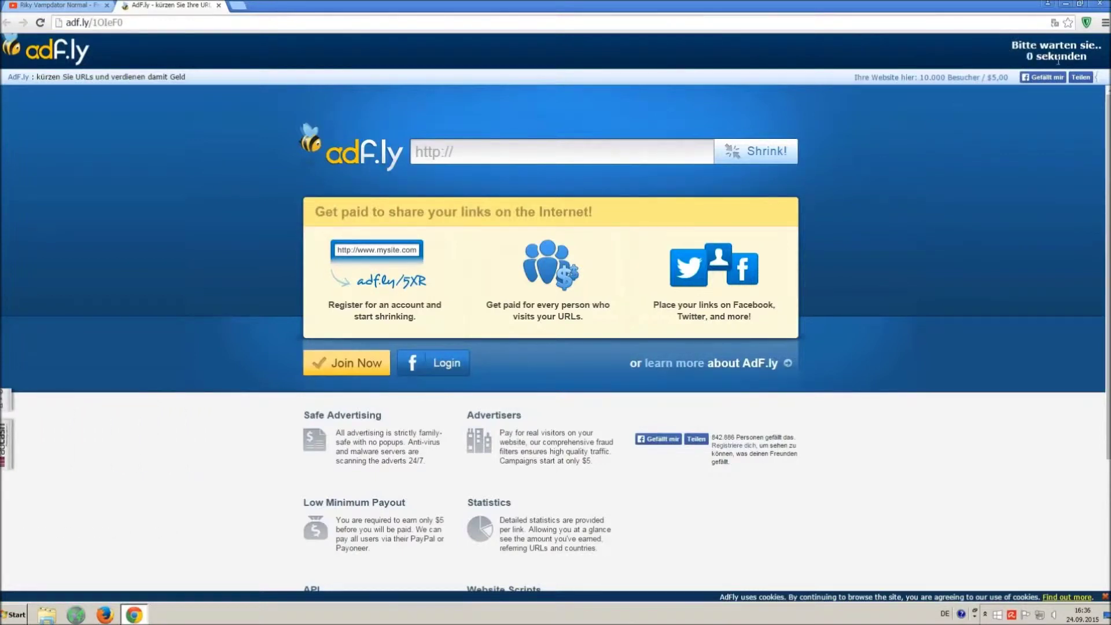
Step: Skip both adf.ly ad pages to land on the 1001fonts Riky Vampdator Normal page
click(1043, 52)
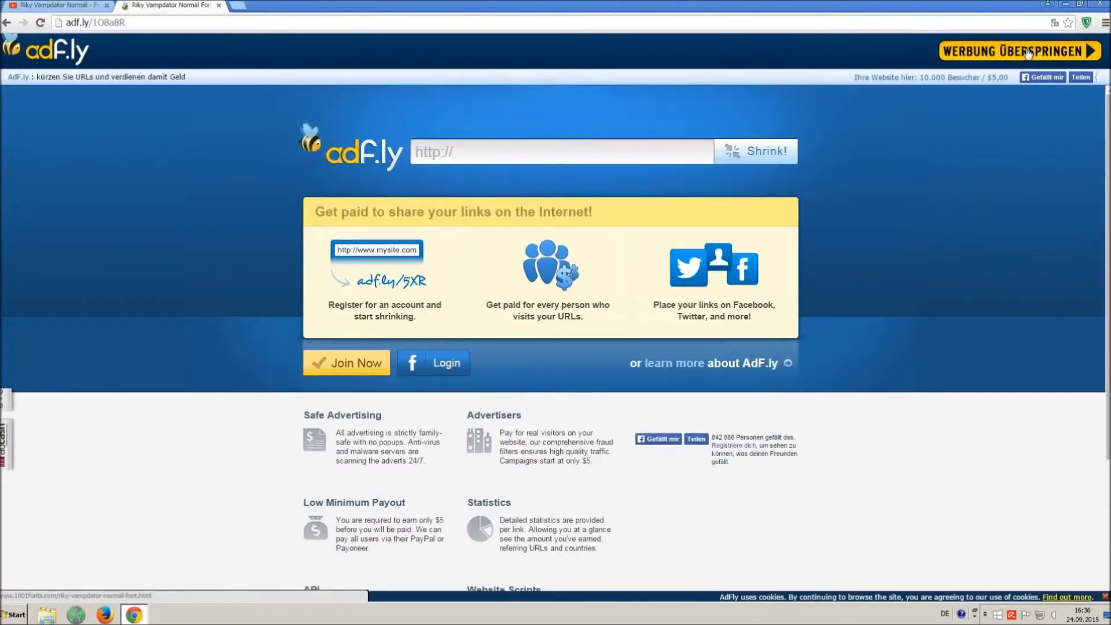
click(1027, 53)
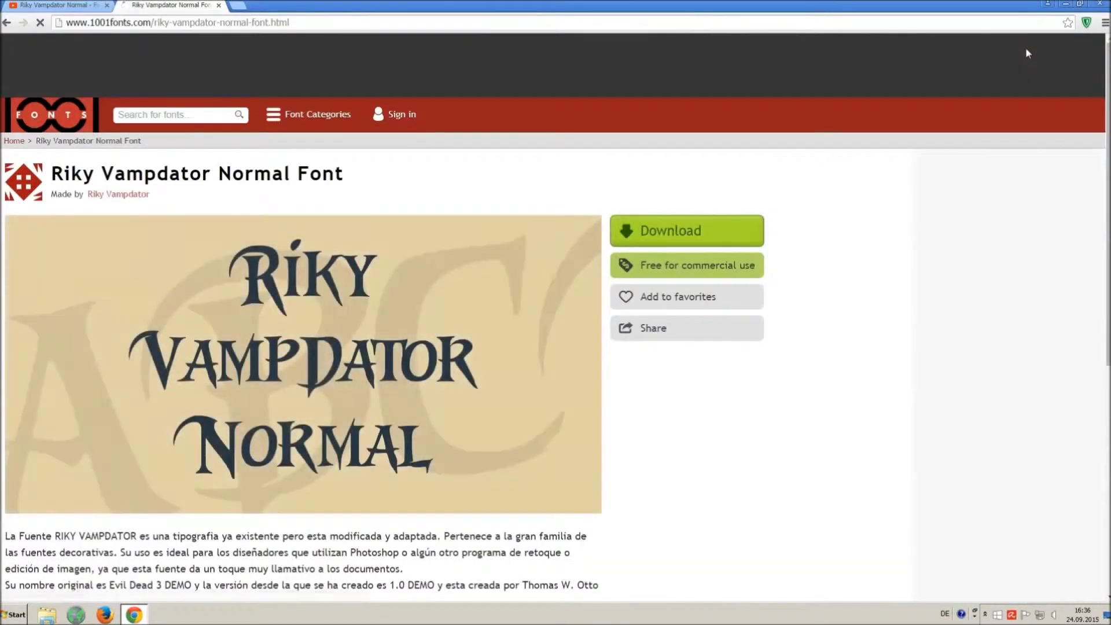
Step: Download the Riky Vampdator Normal TTF file from the Styles section
drag(52, 174, 404, 177)
click(418, 184)
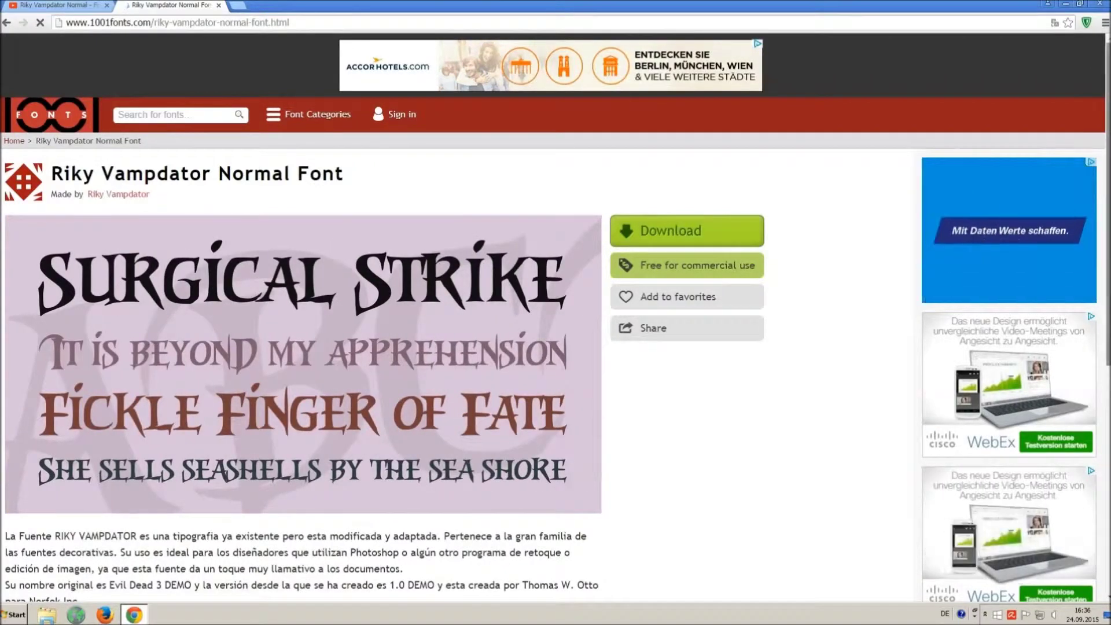
scroll(654, 242, down, 3)
scroll(654, 242, down, 4)
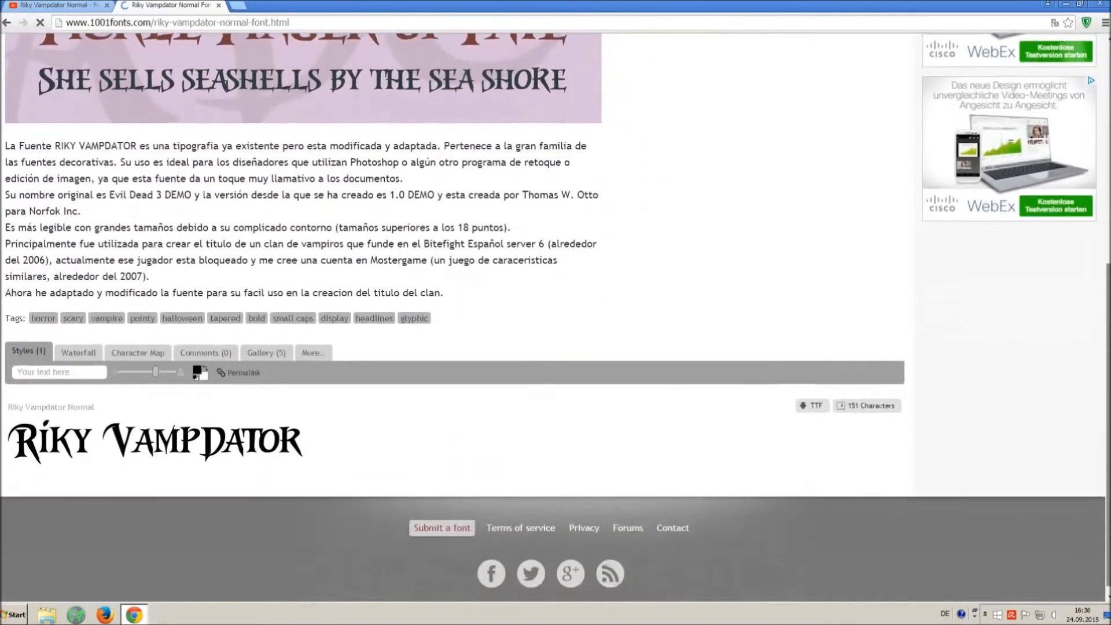
click(813, 404)
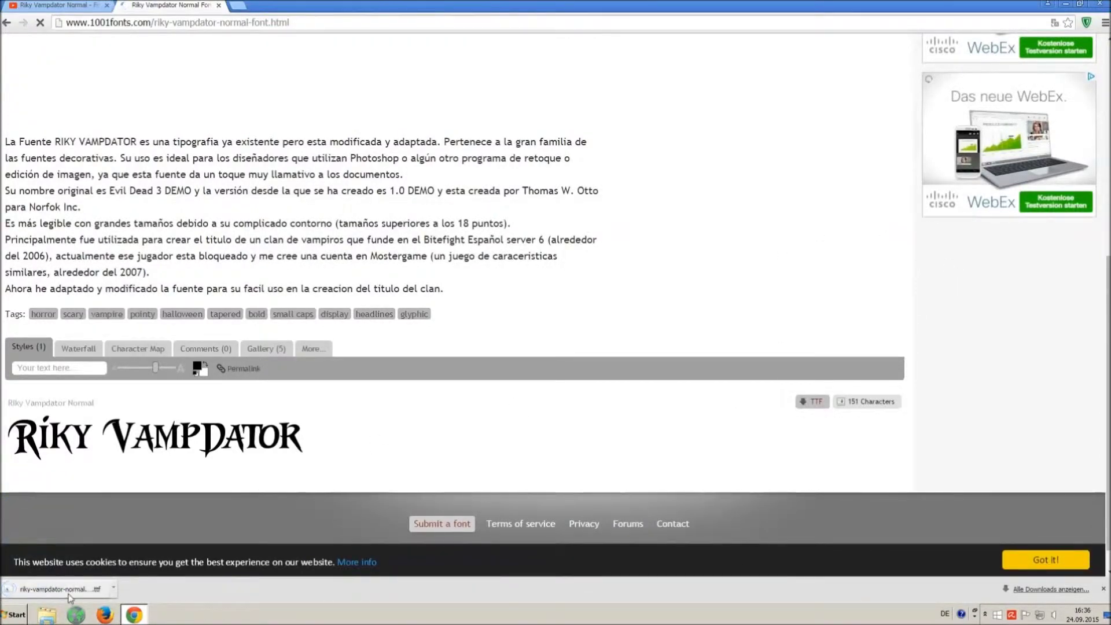
Step: Search the Control Panel for 'font' and open the Schriftarten folder of installed fonts
click(10, 622)
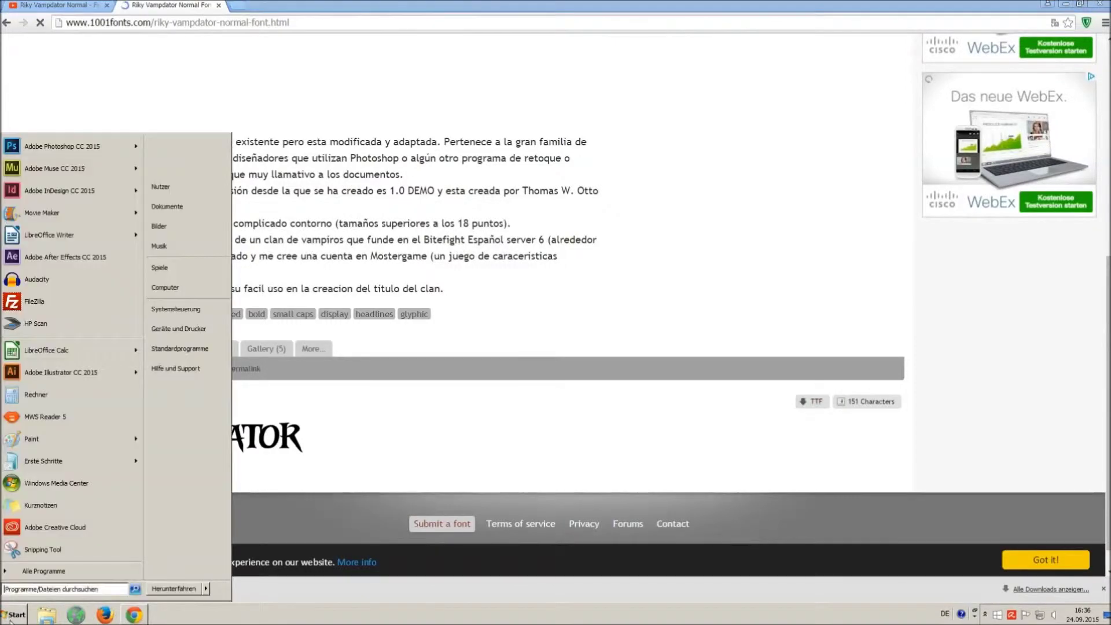
click(181, 318)
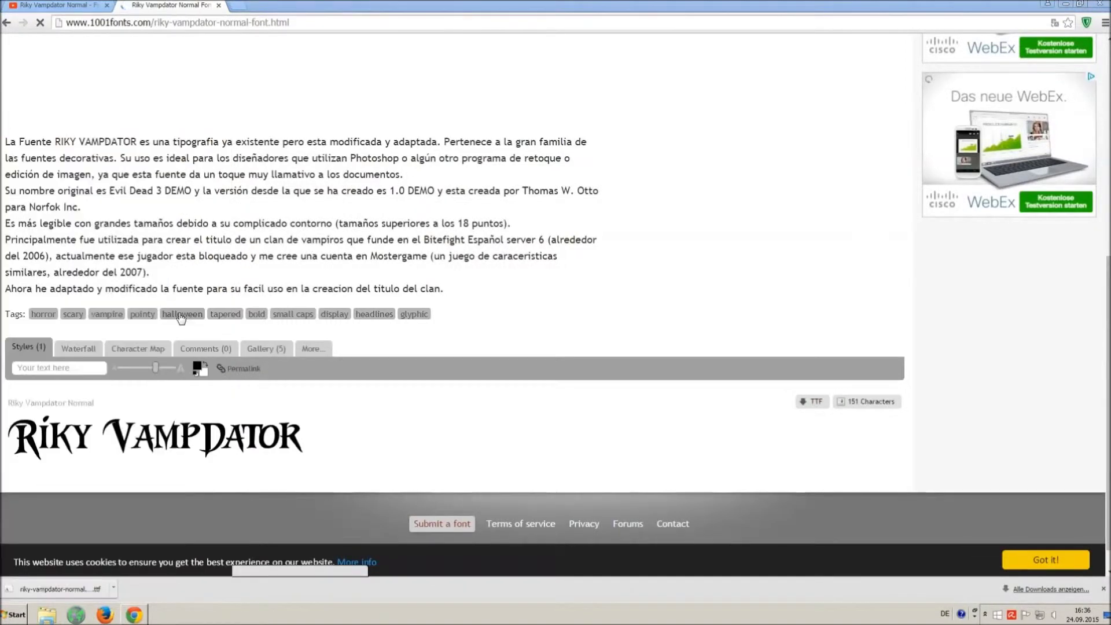
click(897, 157)
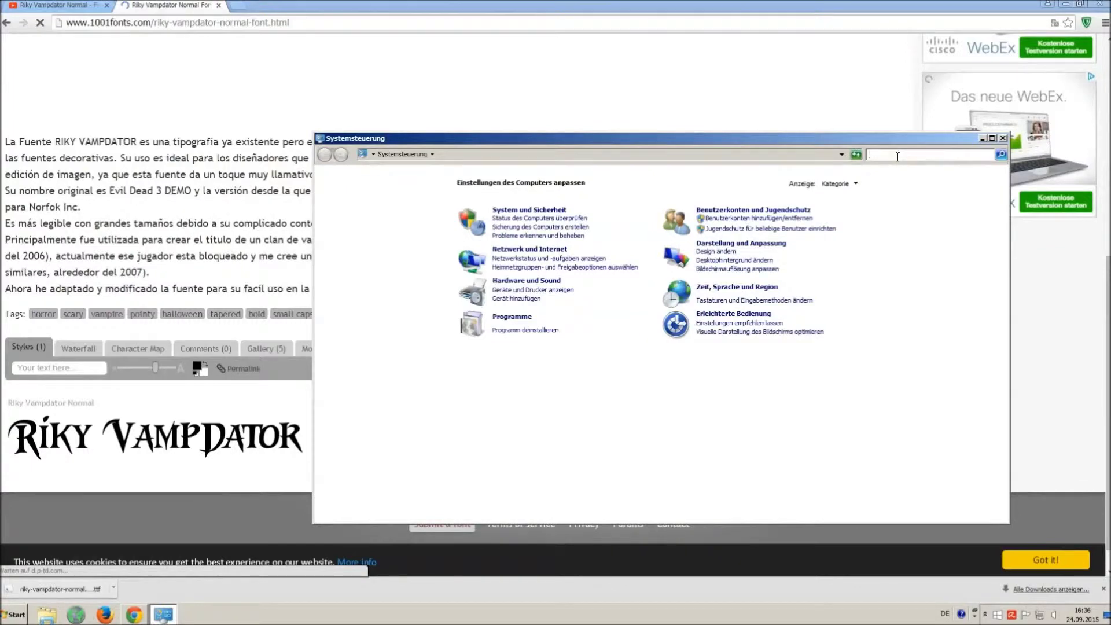
text(font)
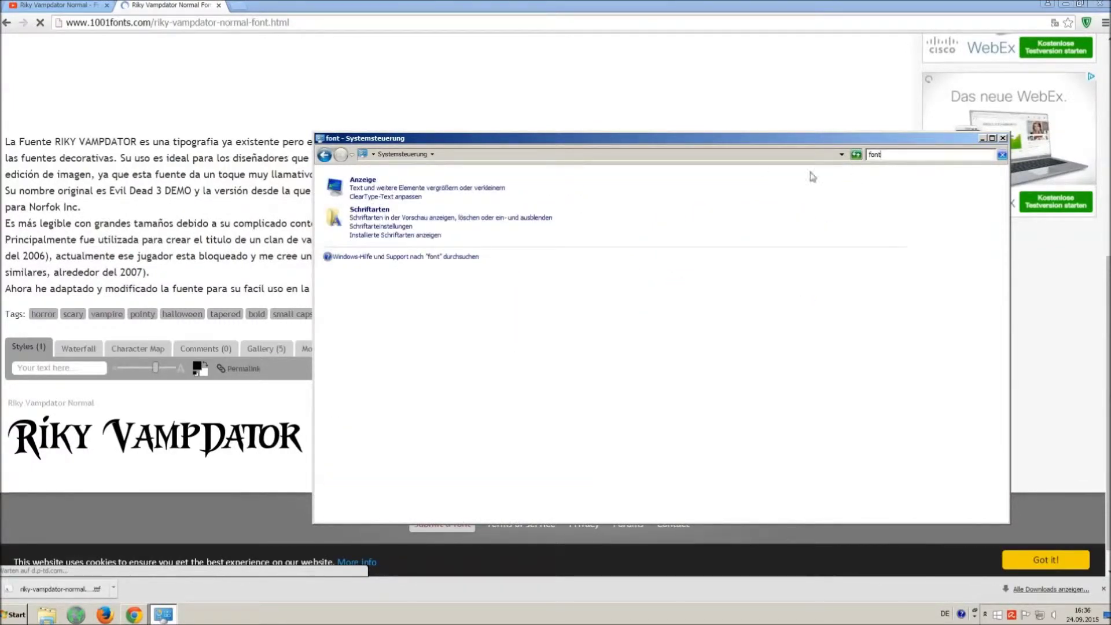
click(377, 214)
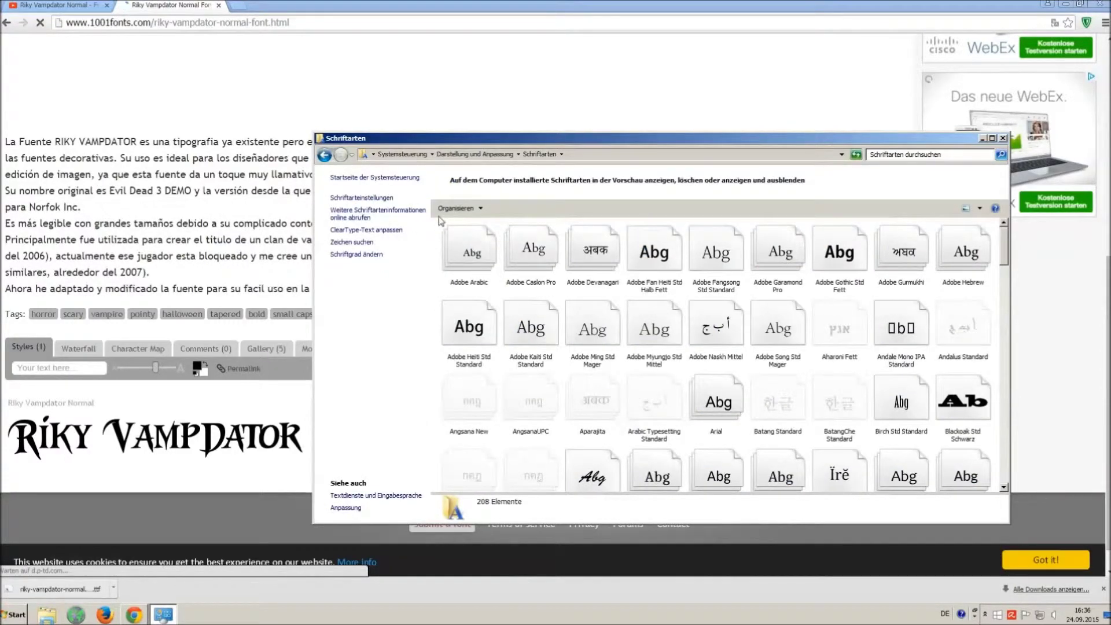
drag(442, 221, 614, 136)
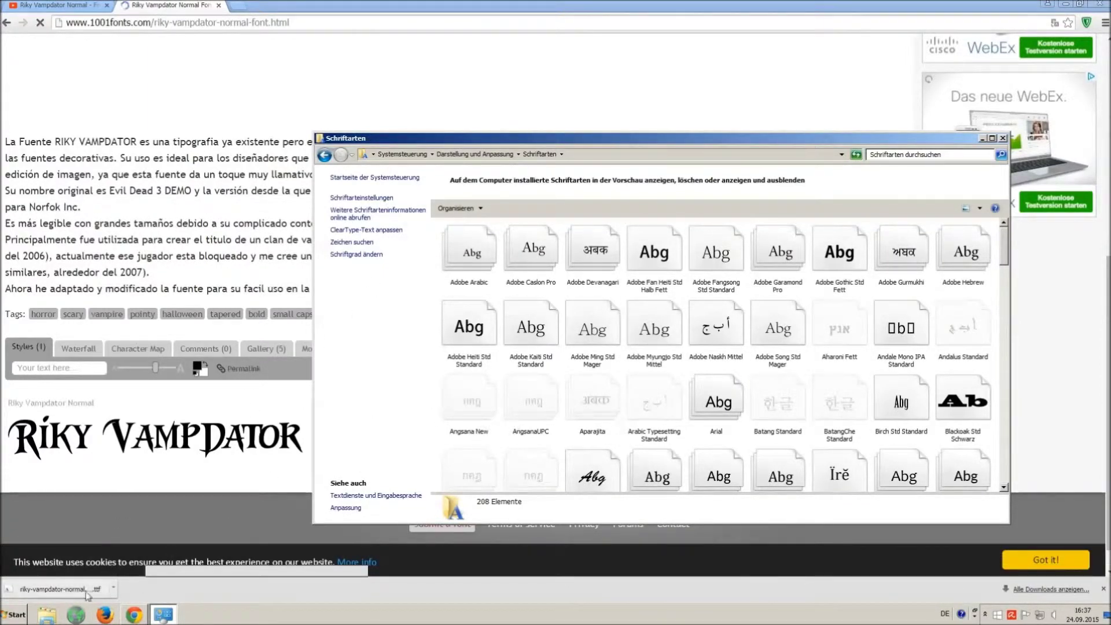
click(16, 615)
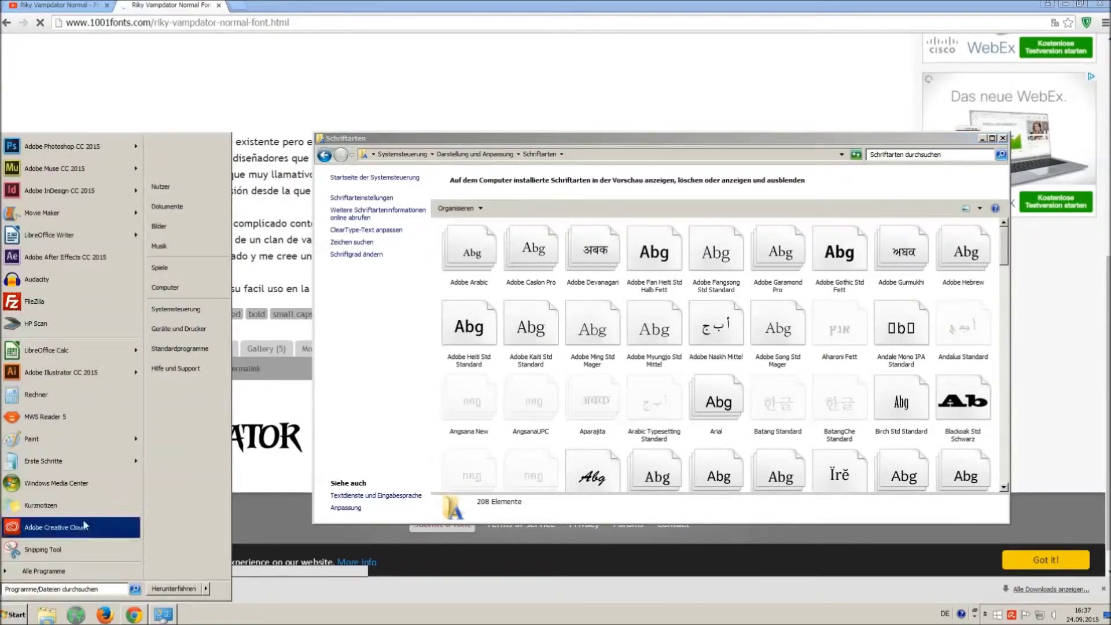
Step: Install the font by dragging the downloaded Riky Vampdator TTF from Downloads into the Fonts folder
click(203, 287)
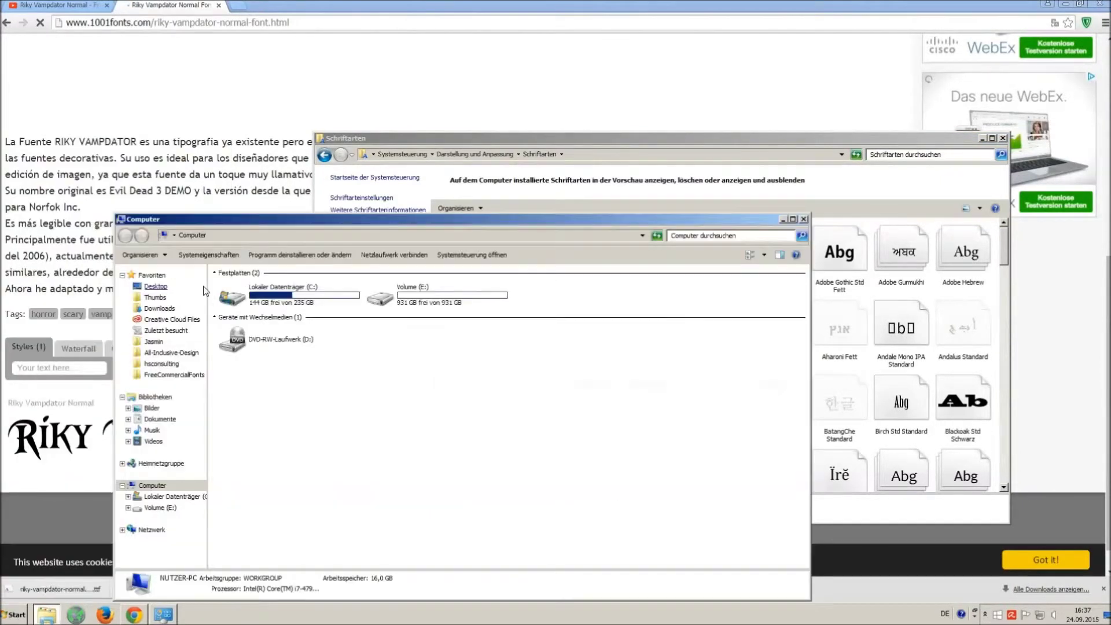
click(159, 308)
drag(301, 231, 281, 393)
drag(243, 463, 566, 302)
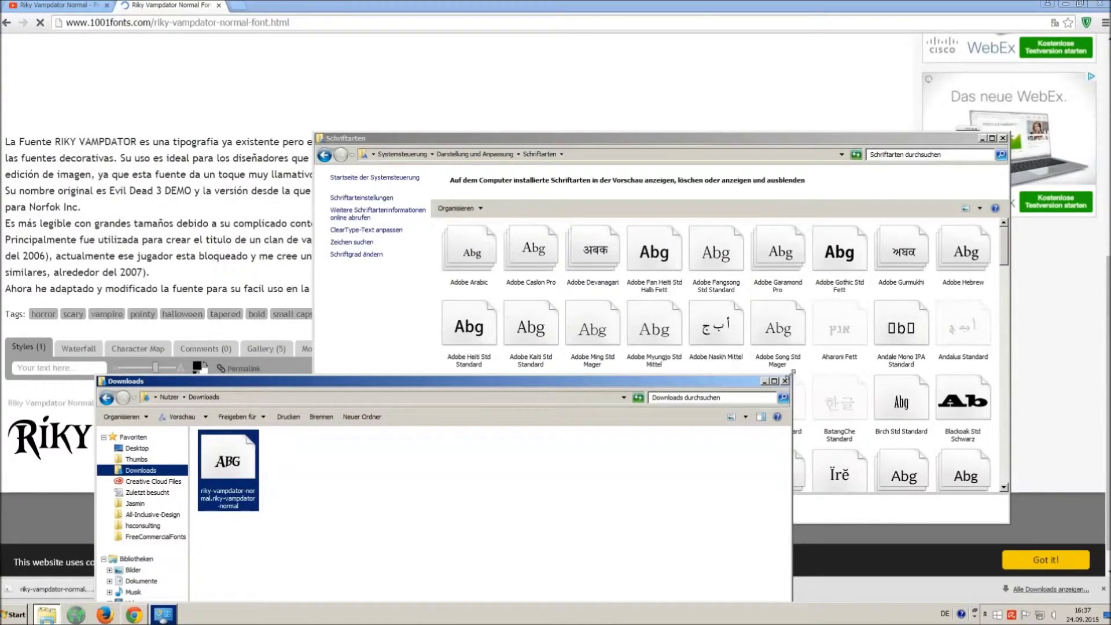
Step: Close the Downloads and Schriftarten windows and the 1001fonts tab, then minimize the browser
click(786, 381)
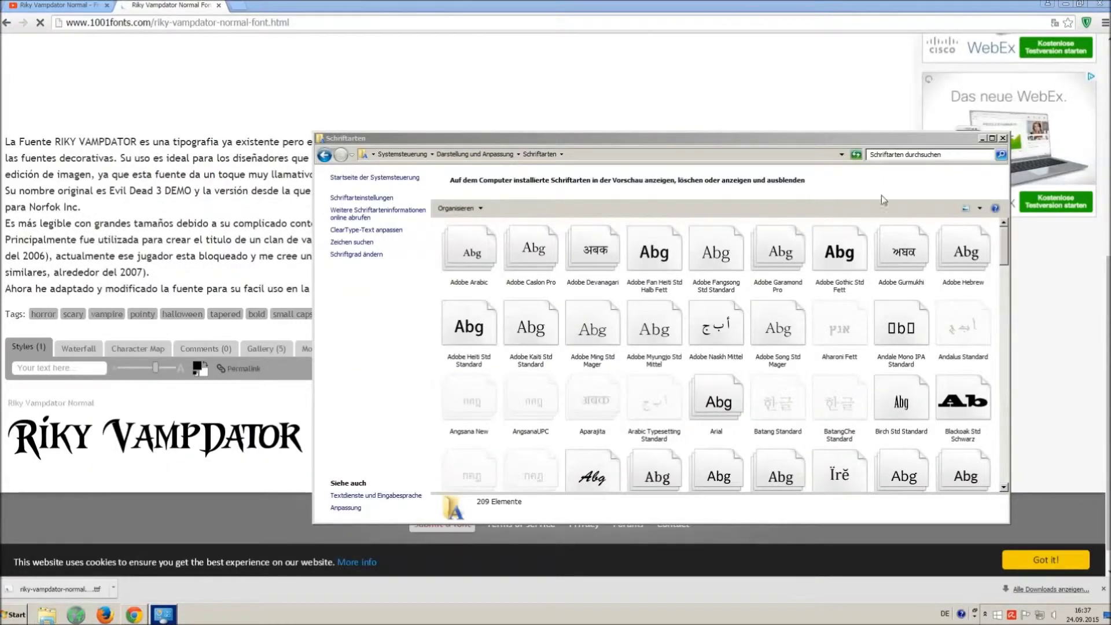
click(1003, 138)
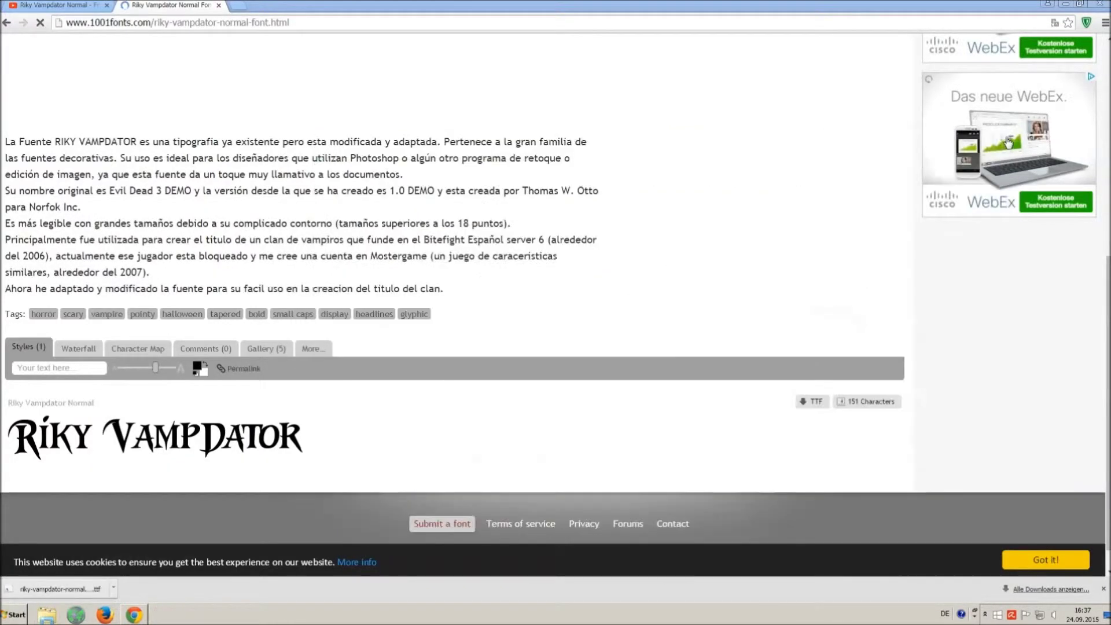
click(219, 6)
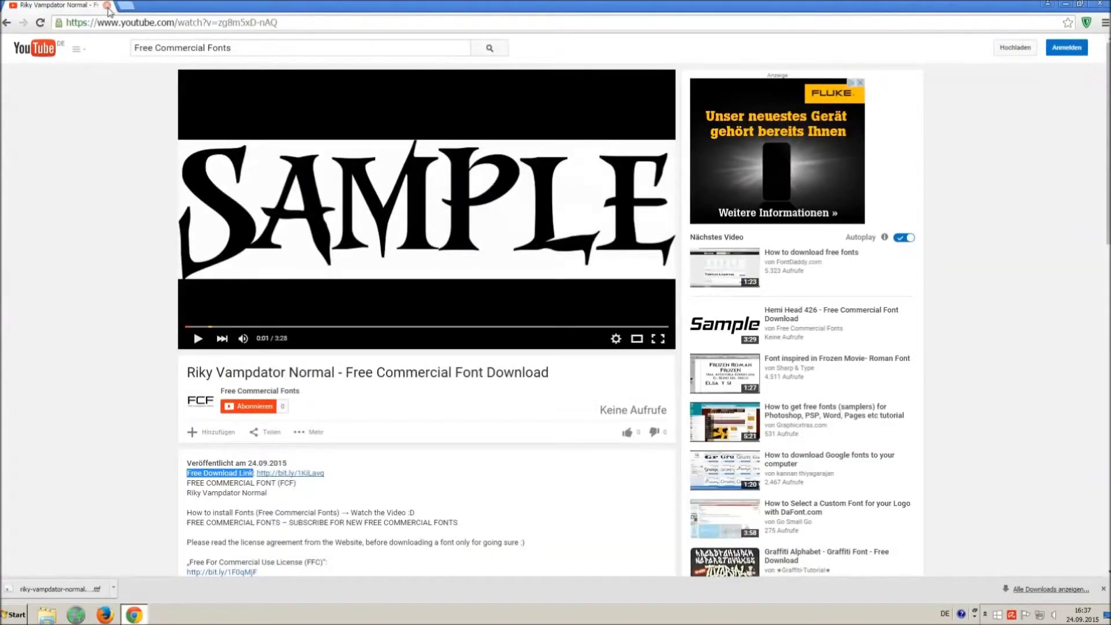
click(1066, 4)
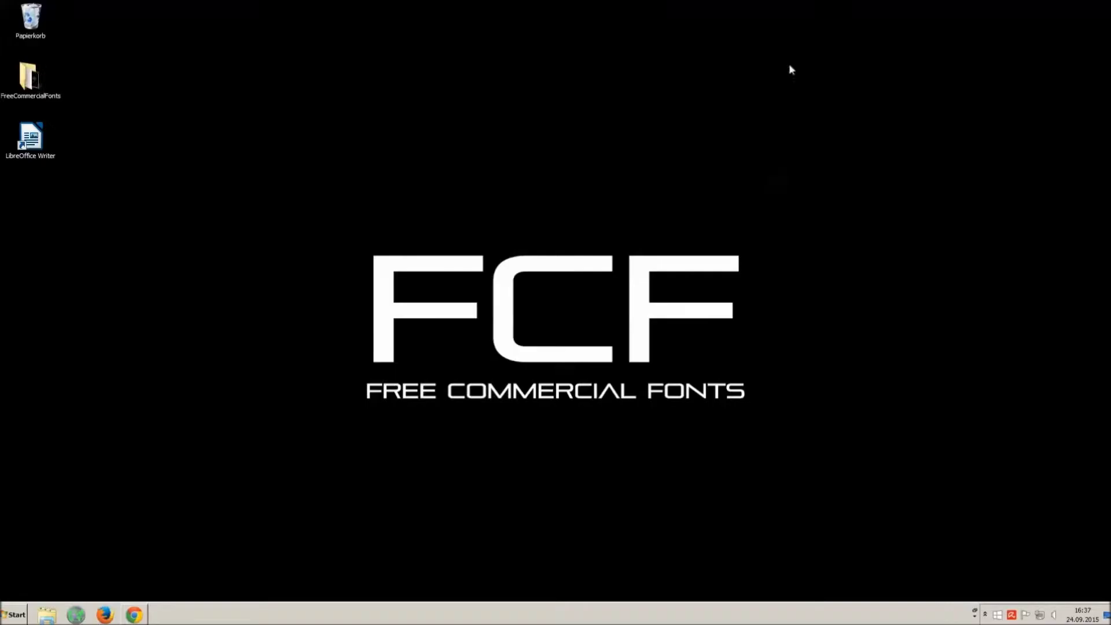
Step: Launch LibreOffice Writer, type 'O MG THIS VOICE IS SO ANNOYING !!! :(' and select it all
double_click(26, 136)
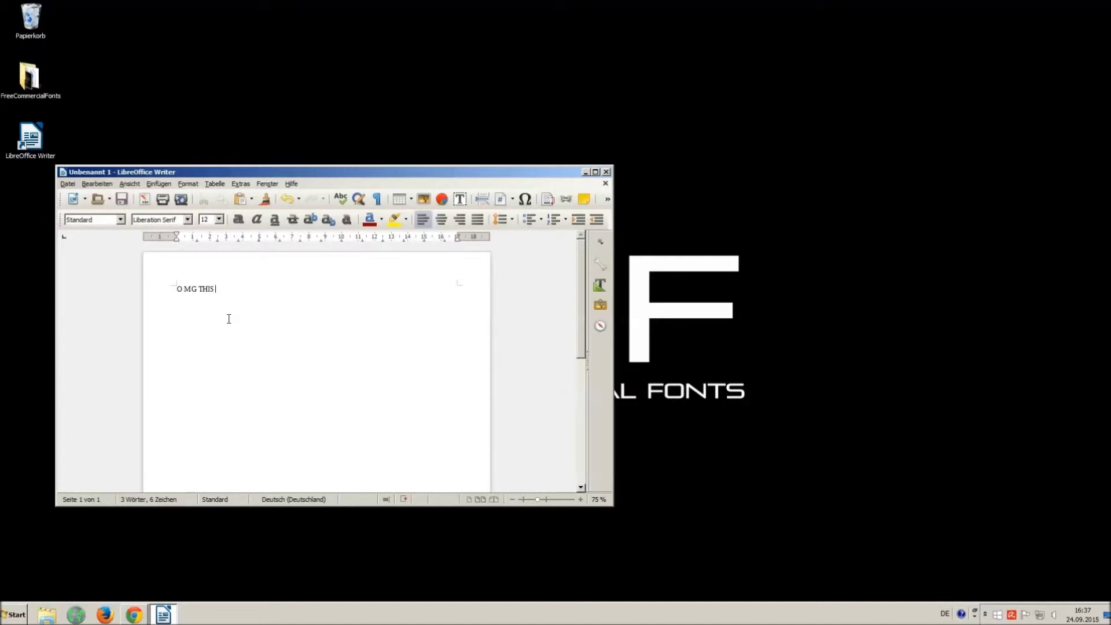
text(CE IS SO ANNOYING)
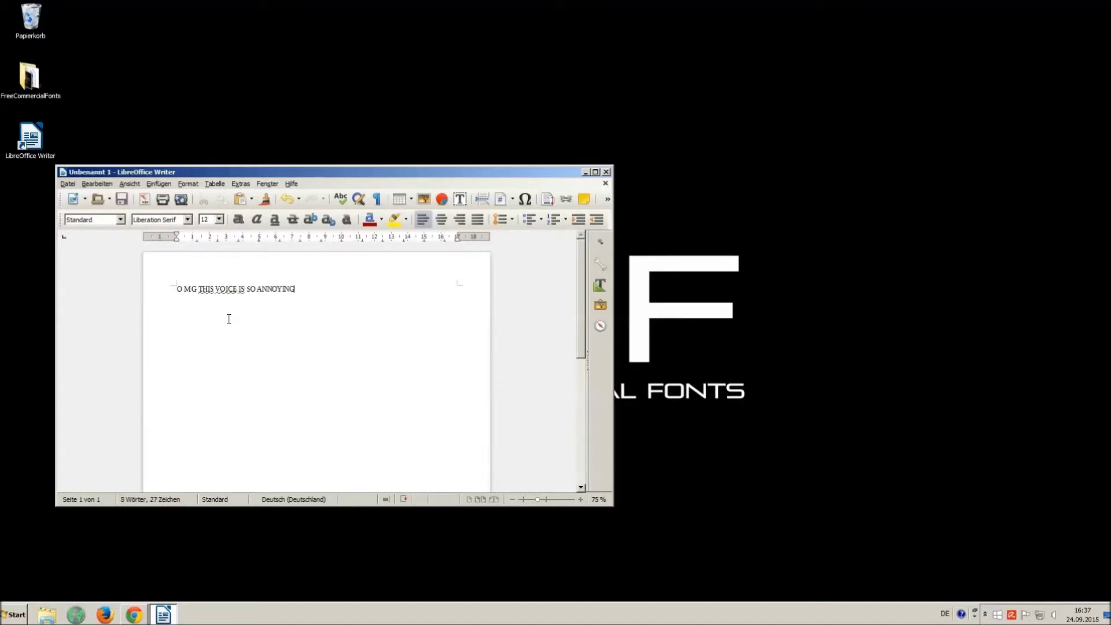
text(!!:()
key(ctrl+a)
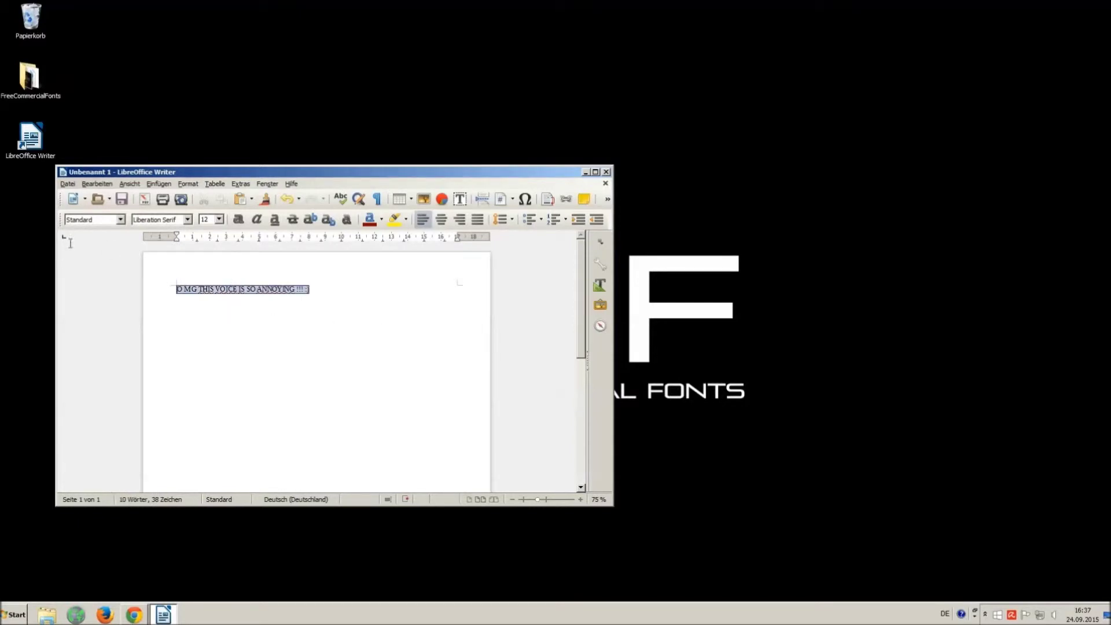
Step: Apply the Riky Vampdator Normal font at size 16 to the selected line
double_click(156, 220)
text(Va)
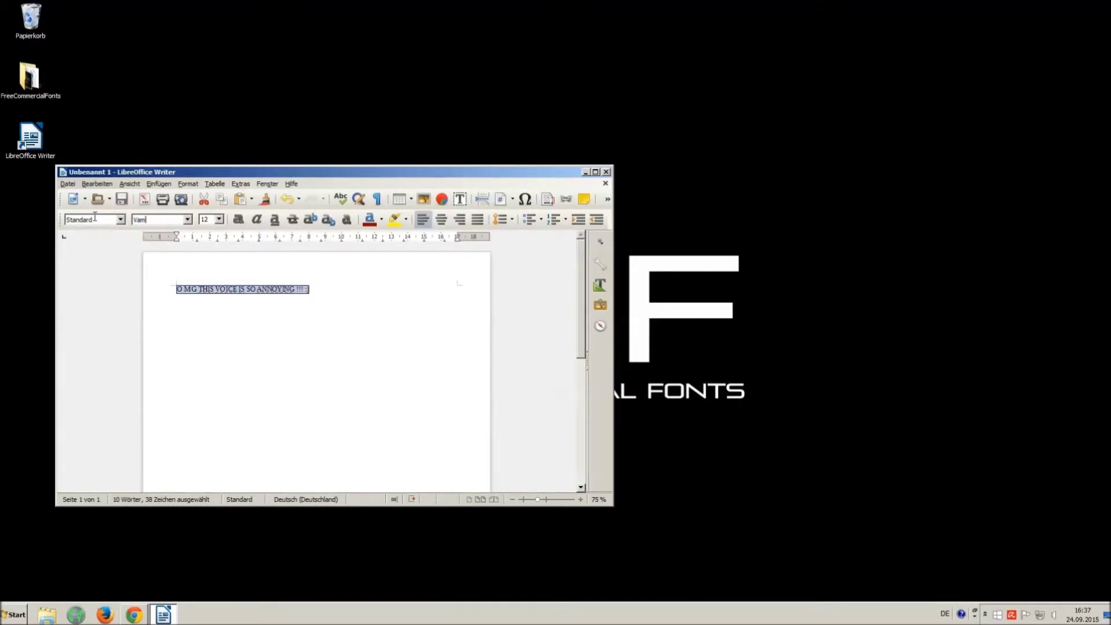
text(mpi)
click(187, 220)
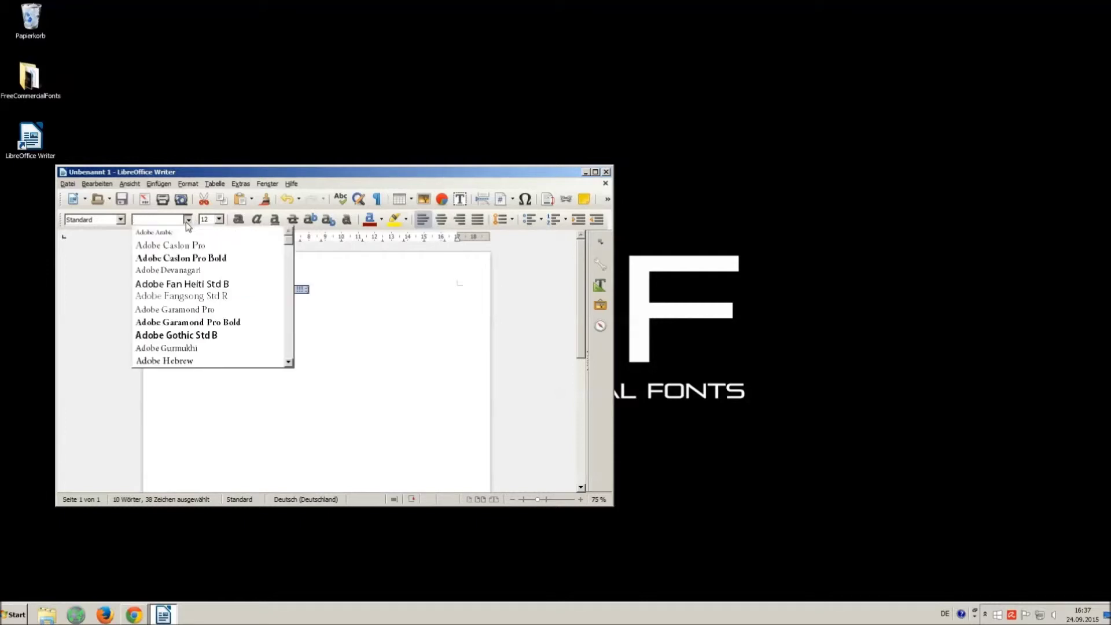
drag(290, 246, 298, 338)
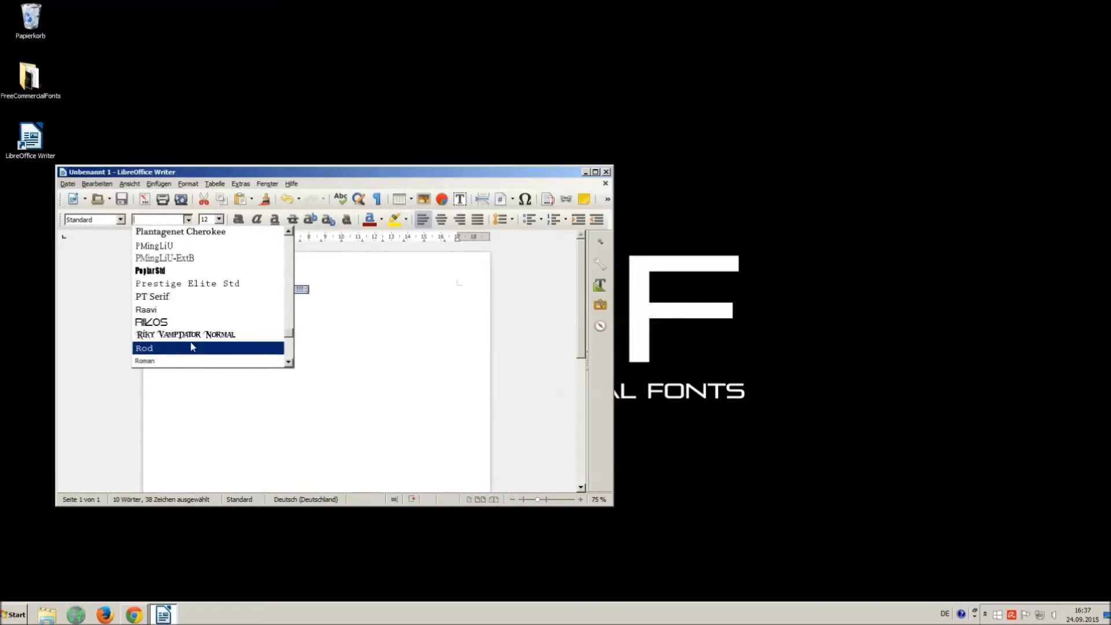
click(168, 335)
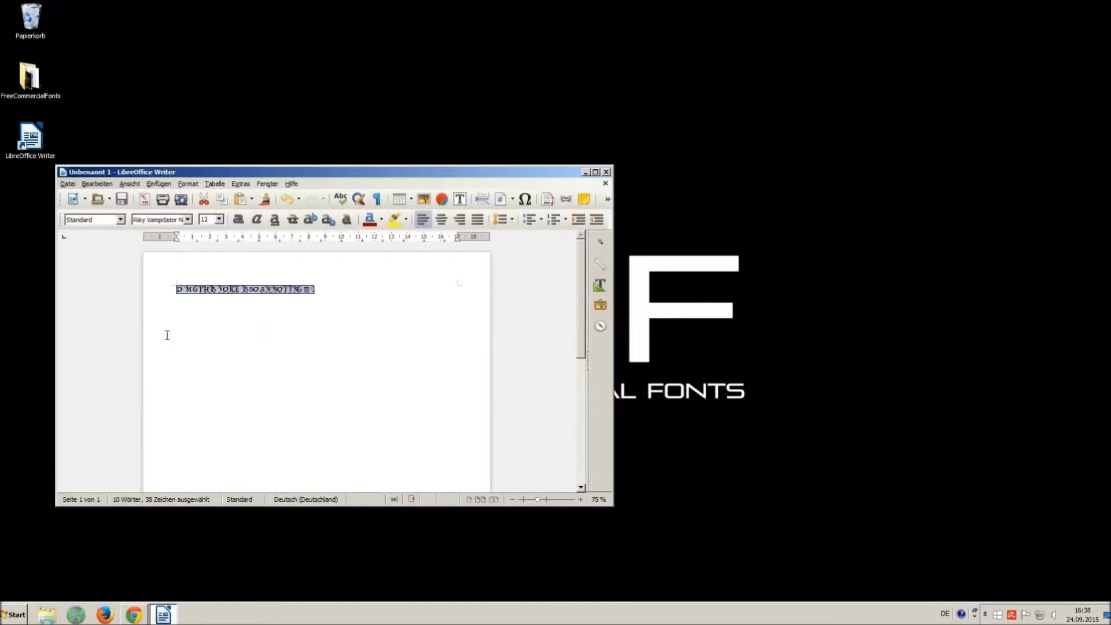
click(220, 219)
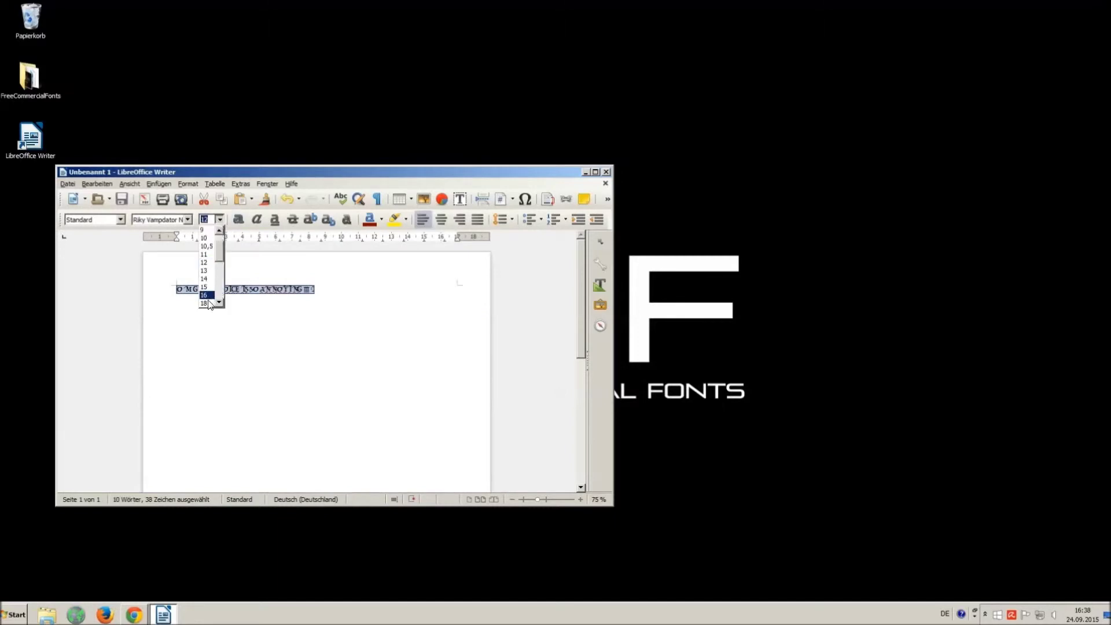
click(210, 300)
Step: Widen the gaps between every word of the line, then reselect the whole line
click(349, 320)
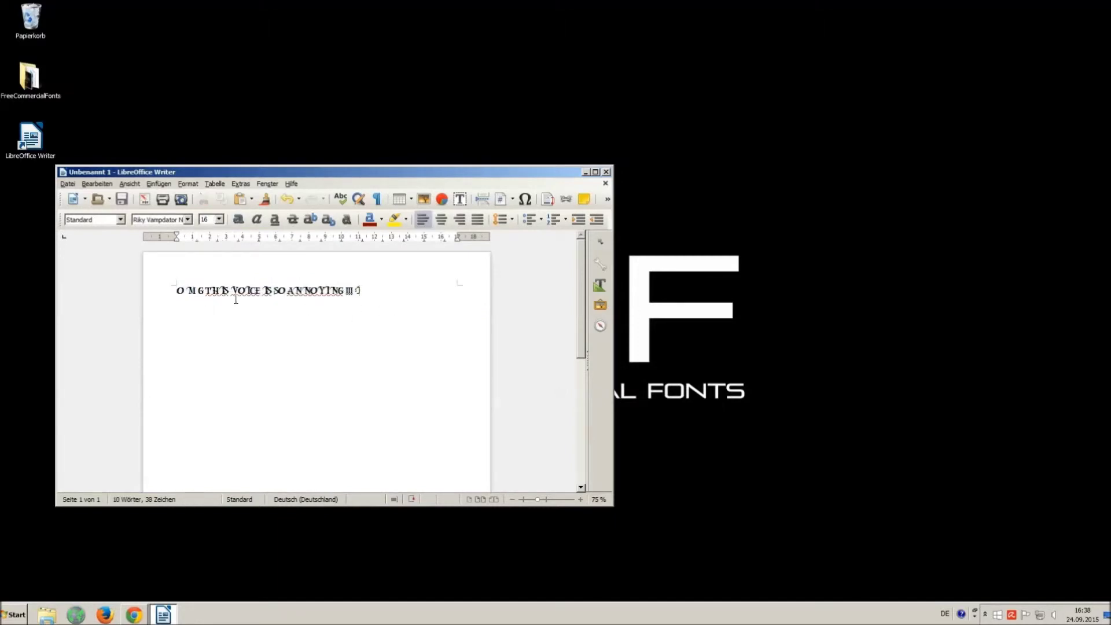
click(206, 290)
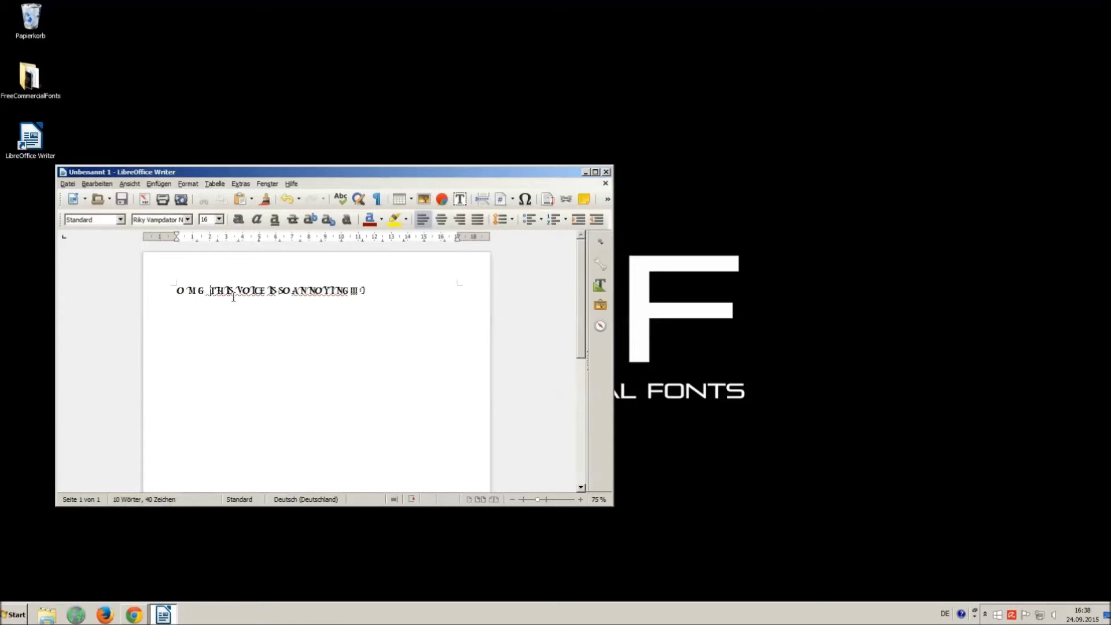
click(236, 291)
click(281, 290)
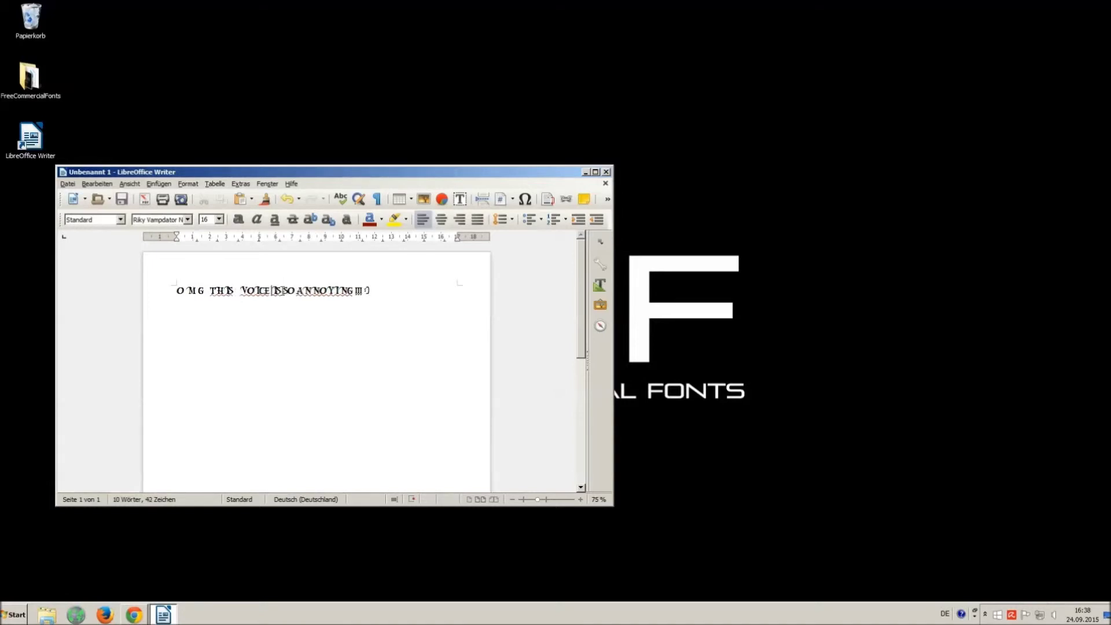
click(286, 290)
click(304, 291)
click(369, 290)
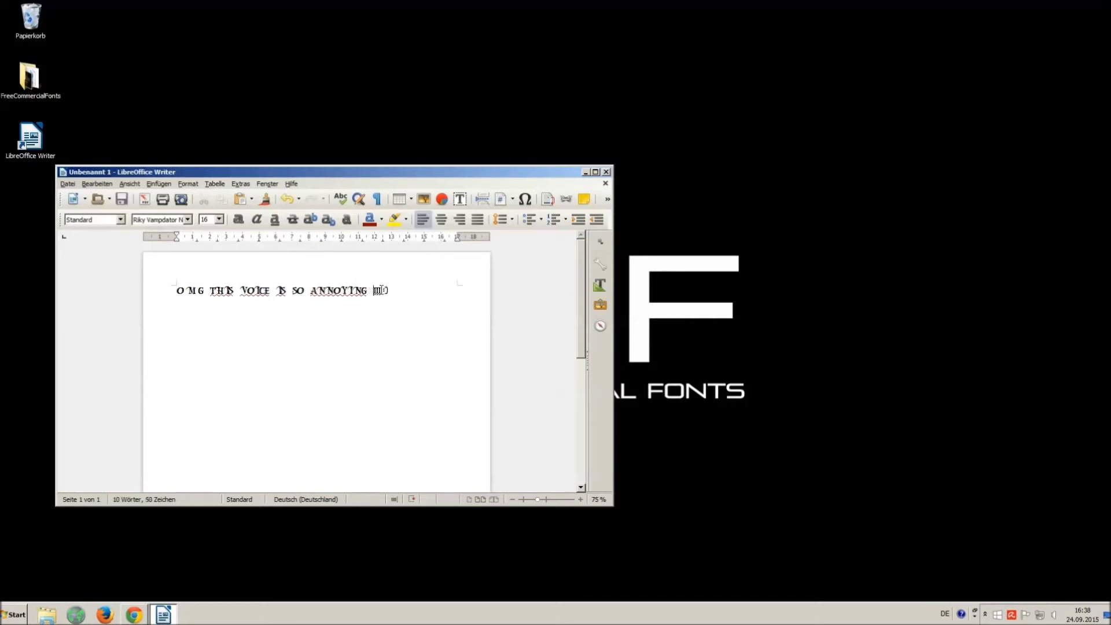
click(381, 290)
key(ctrl+a)
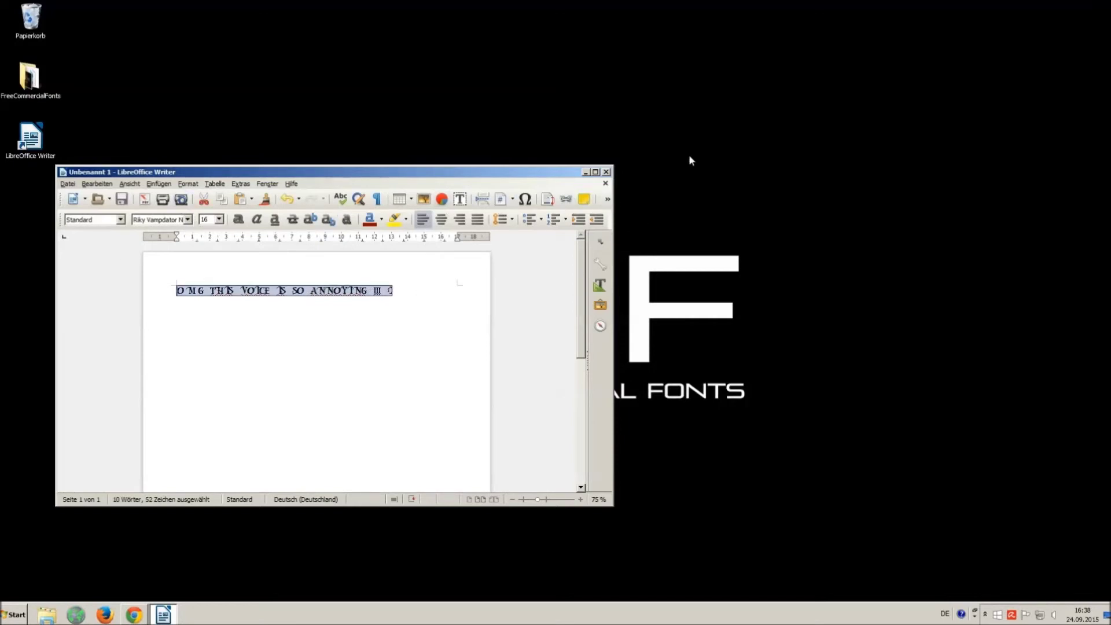
Step: Close the Writer document without saving (Nicht speichern)
click(607, 172)
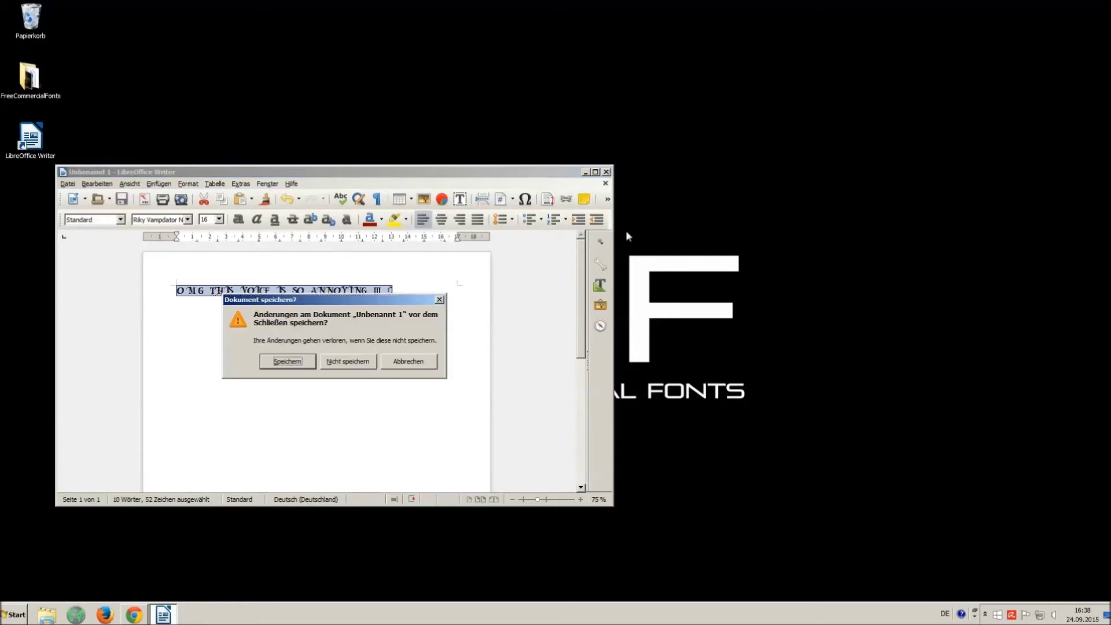
click(334, 362)
click(135, 615)
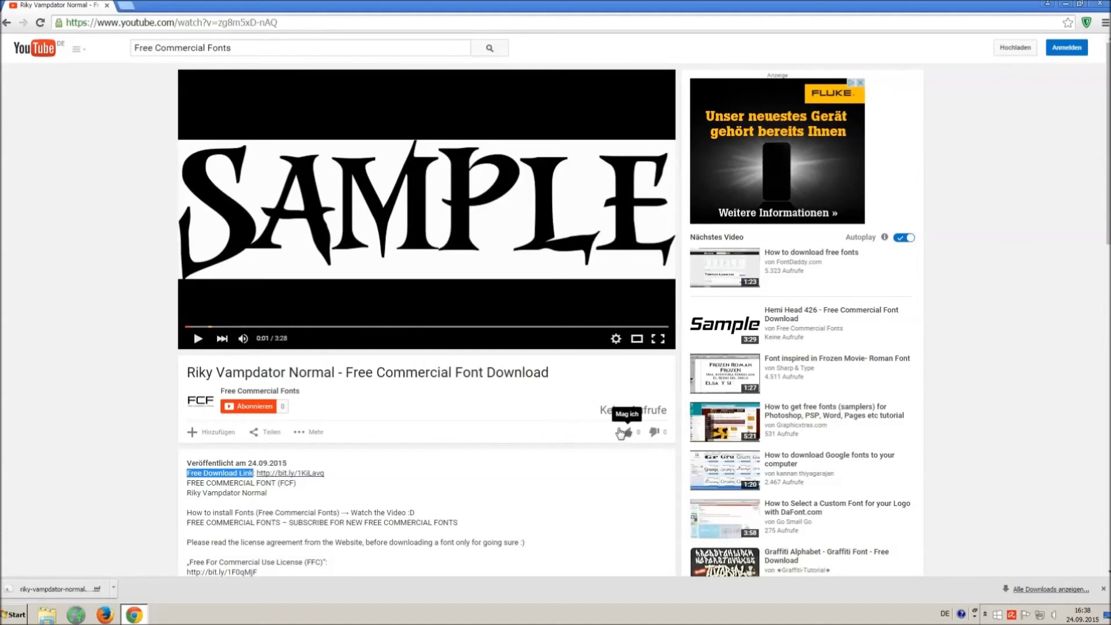
Step: Dismiss the downloads bar and highlight the Music credits in the video description
click(628, 439)
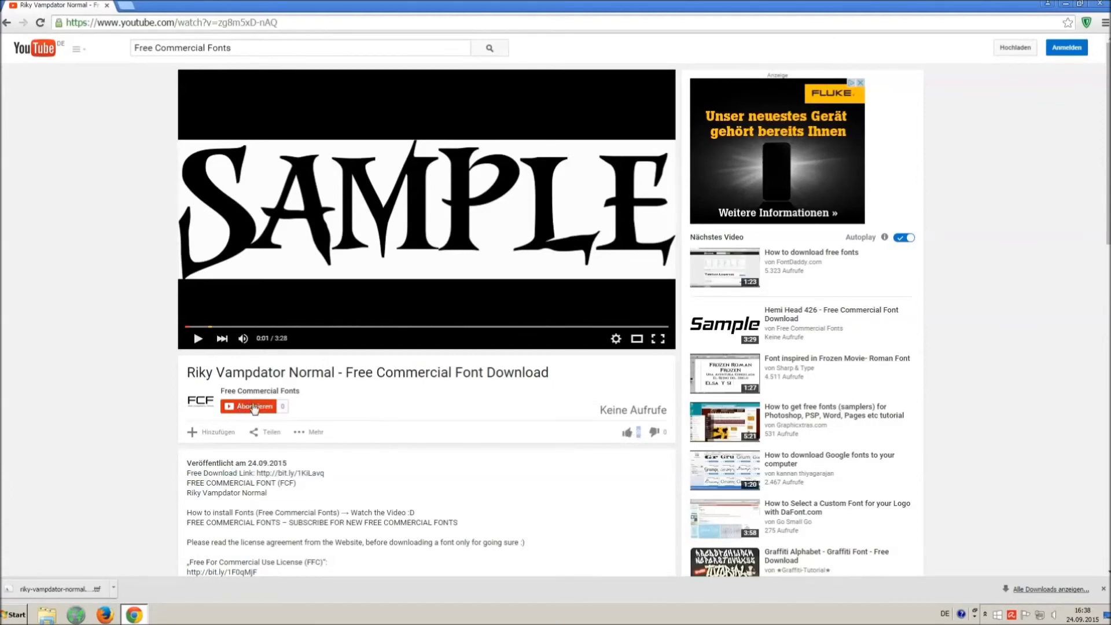
click(1103, 588)
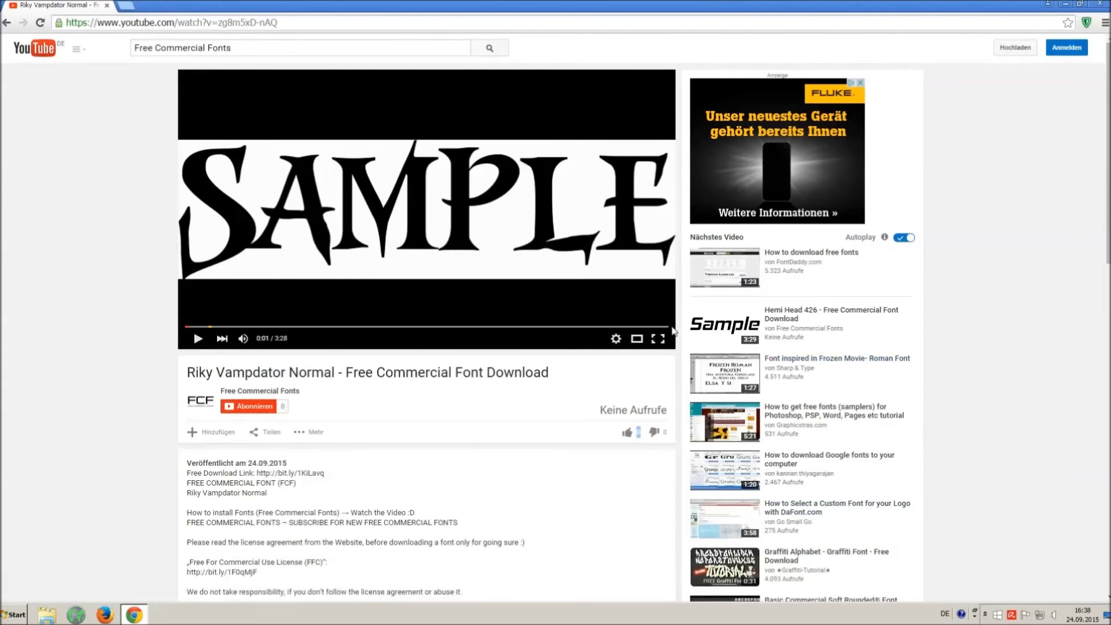
scroll(343, 386, down, 3)
scroll(343, 386, down, 1)
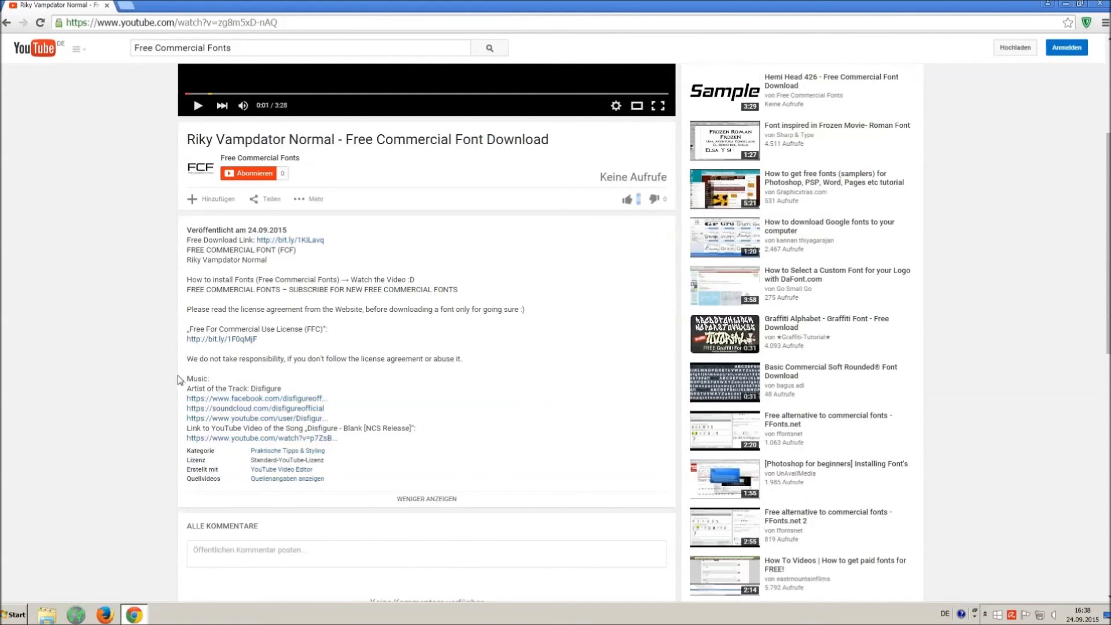
drag(191, 373, 522, 394)
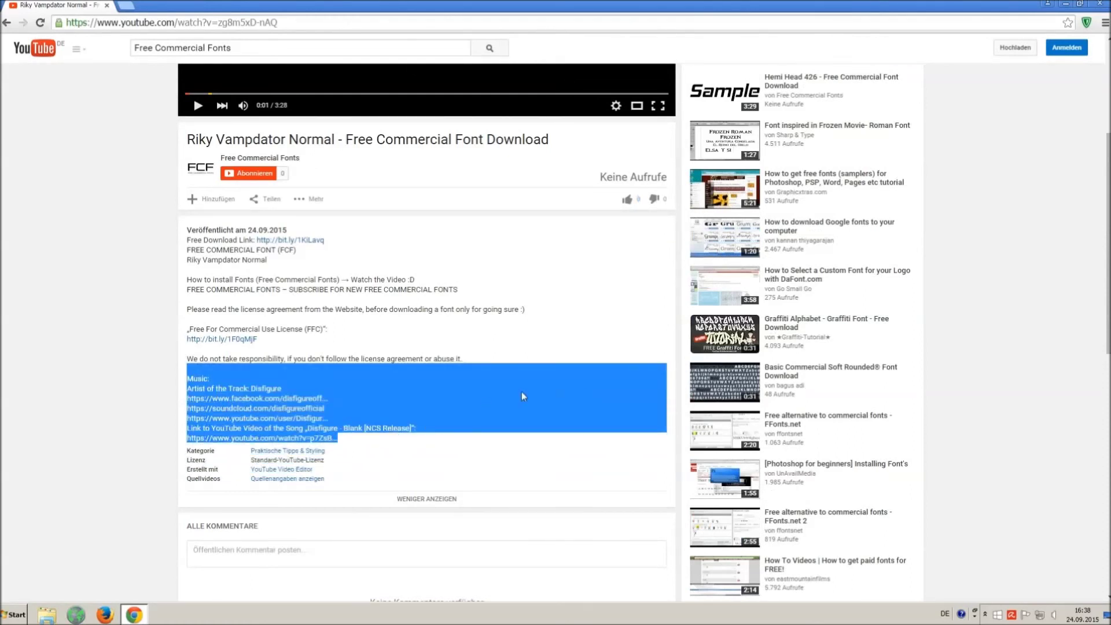